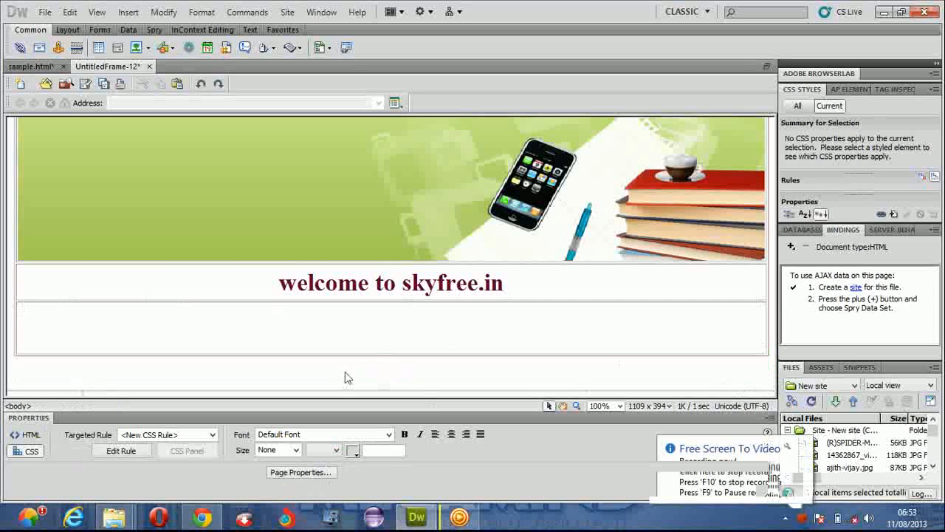
left_click(461, 228)
left_click(441, 319)
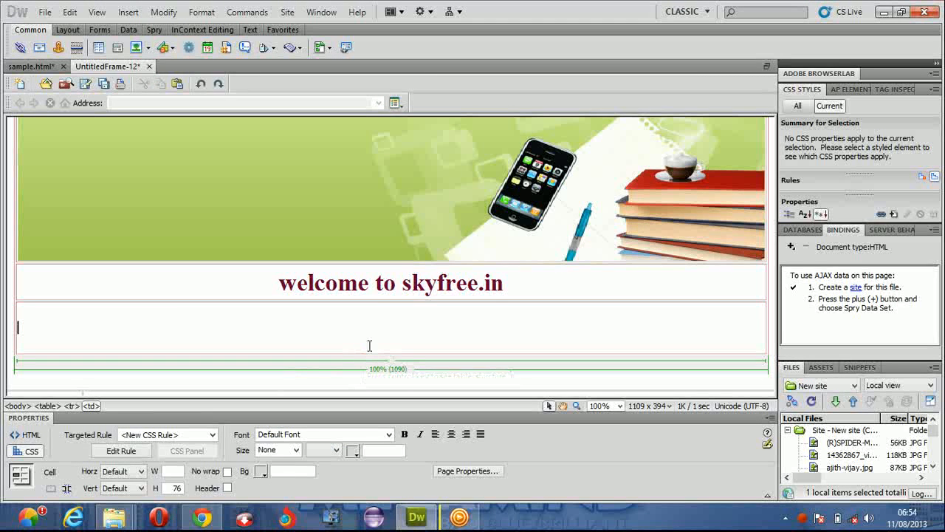
left_click(385, 254)
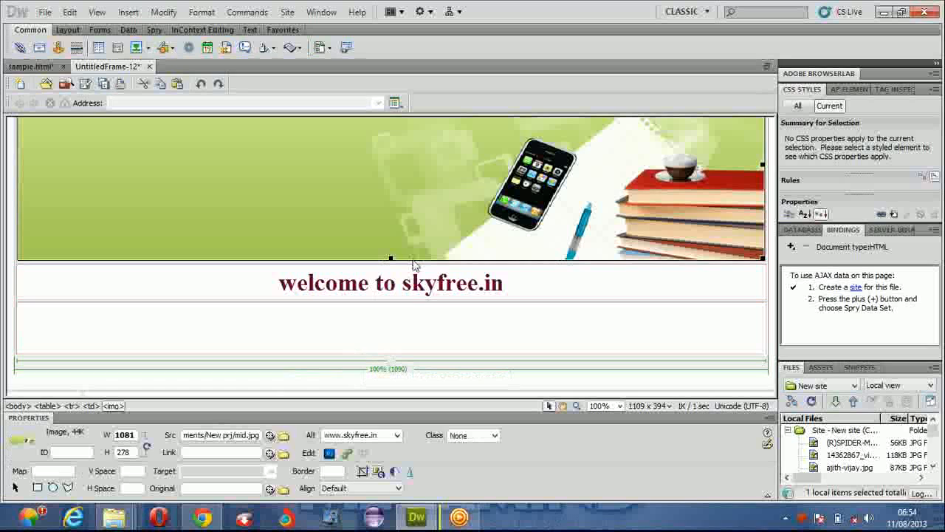
left_click(413, 263)
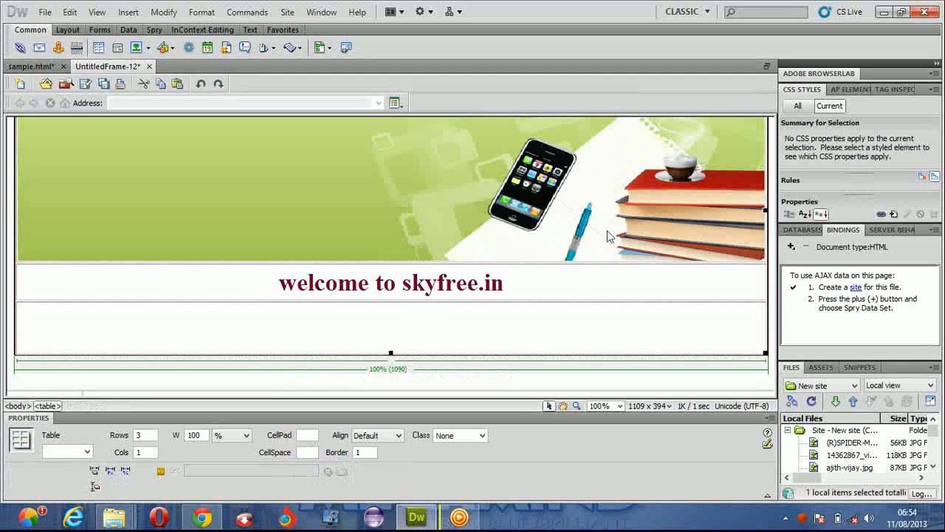
left_click(256, 281)
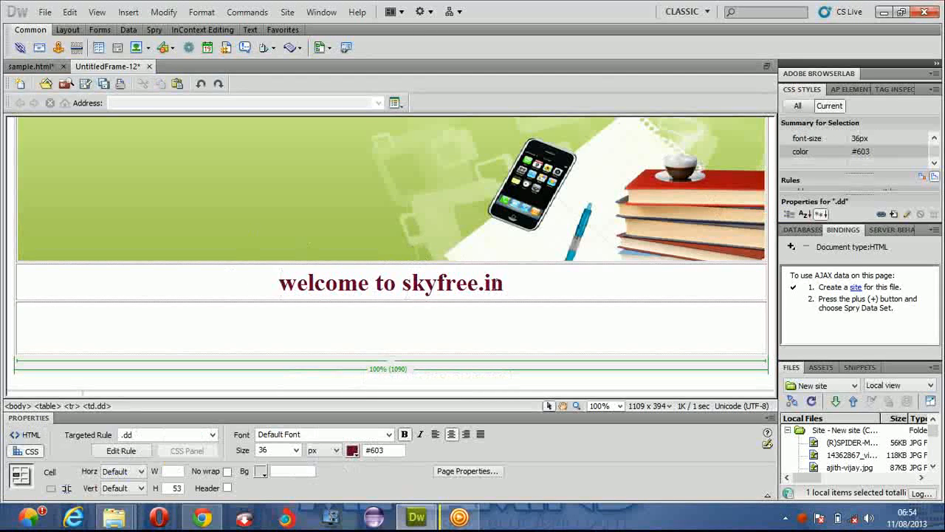
left_click_drag(505, 286, 279, 288)
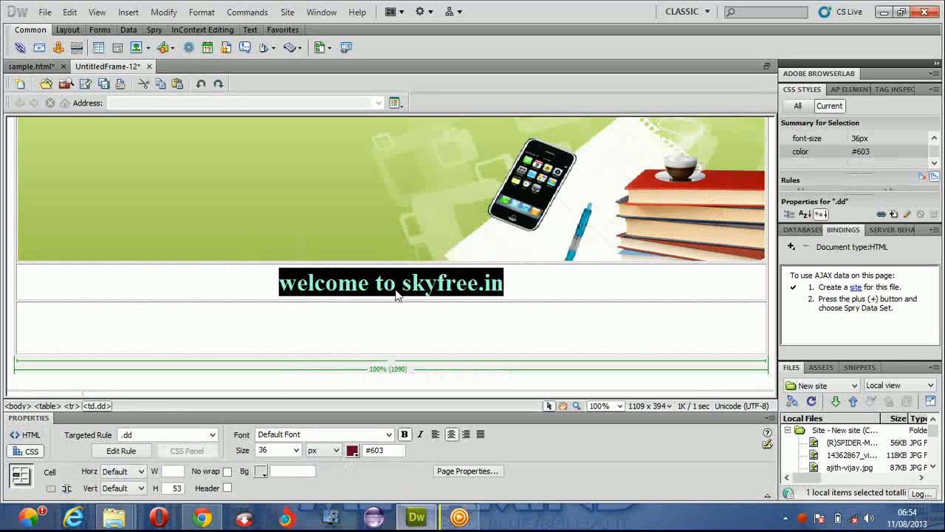
left_click(550, 288)
left_click(282, 338)
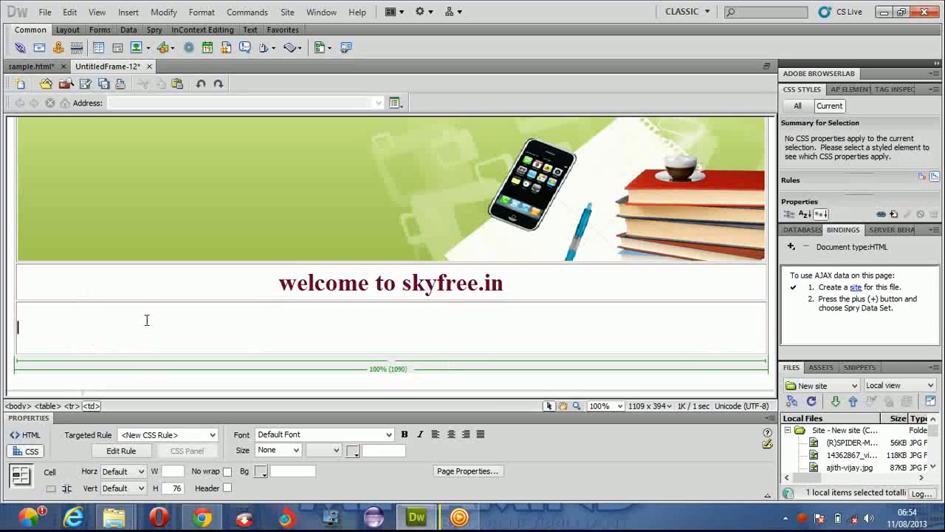
Reduce the empty bottom table row's height to 66 and add two more rows below it
left_click(242, 354)
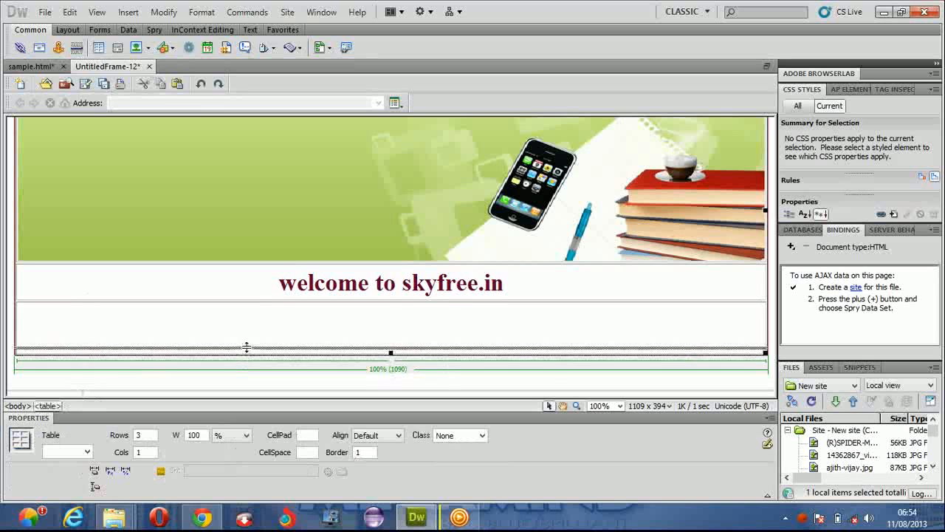
left_click(251, 331)
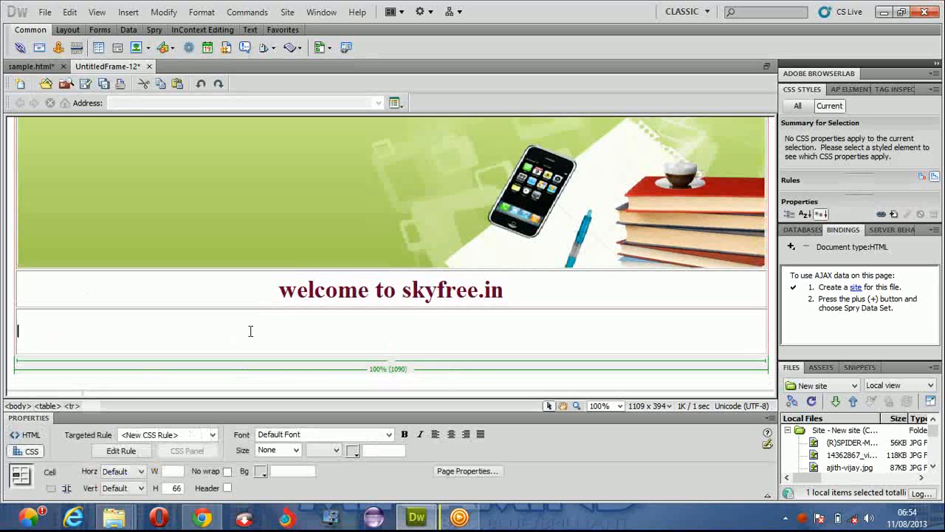
left_click(98, 48)
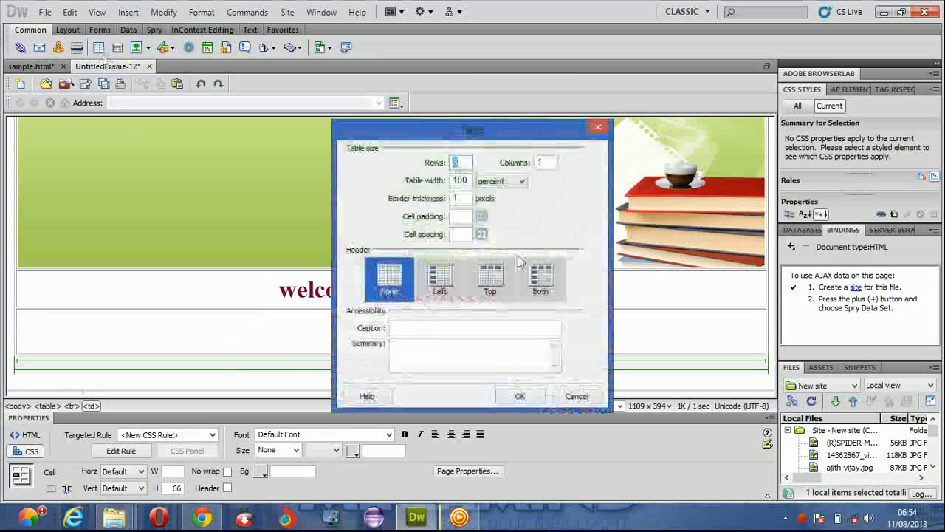
left_click(562, 397)
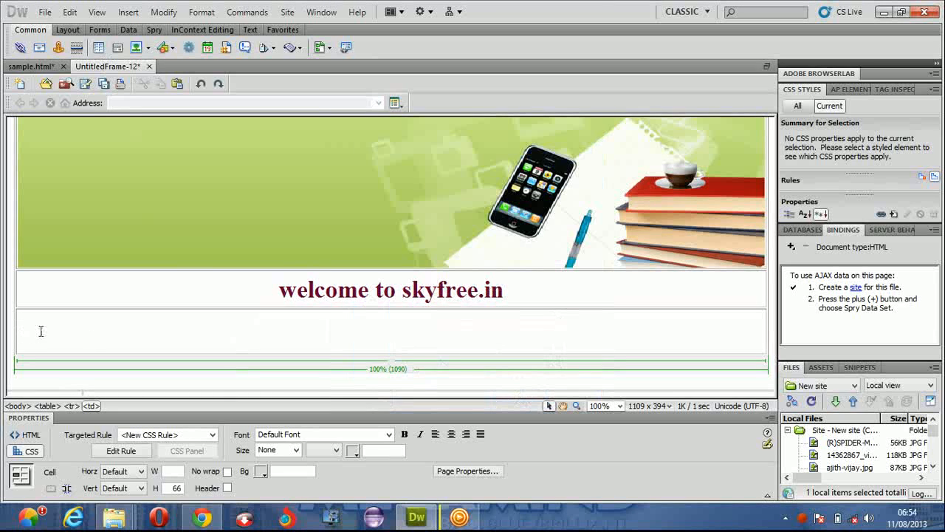
key("Tab")
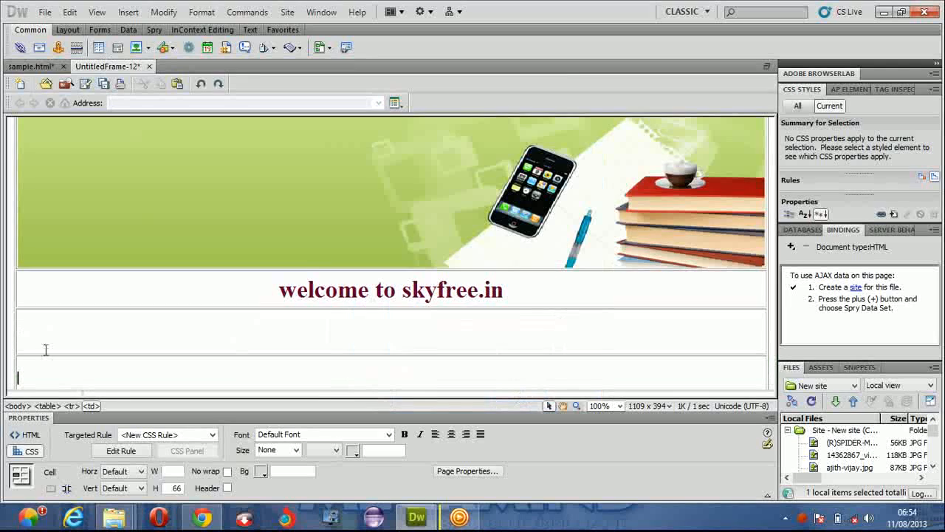
key("Tab")
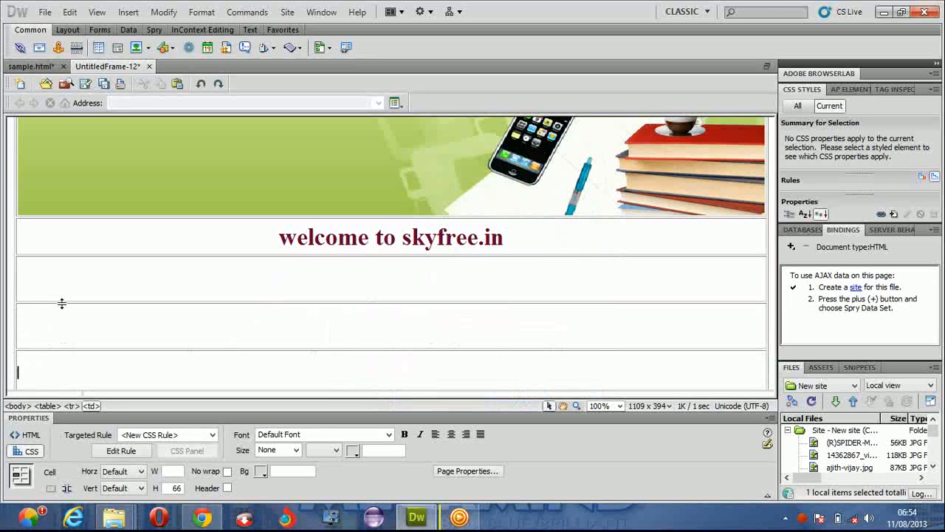
left_click(46, 343)
left_click(40, 340)
left_click(37, 287)
left_click(39, 337)
left_click(38, 378)
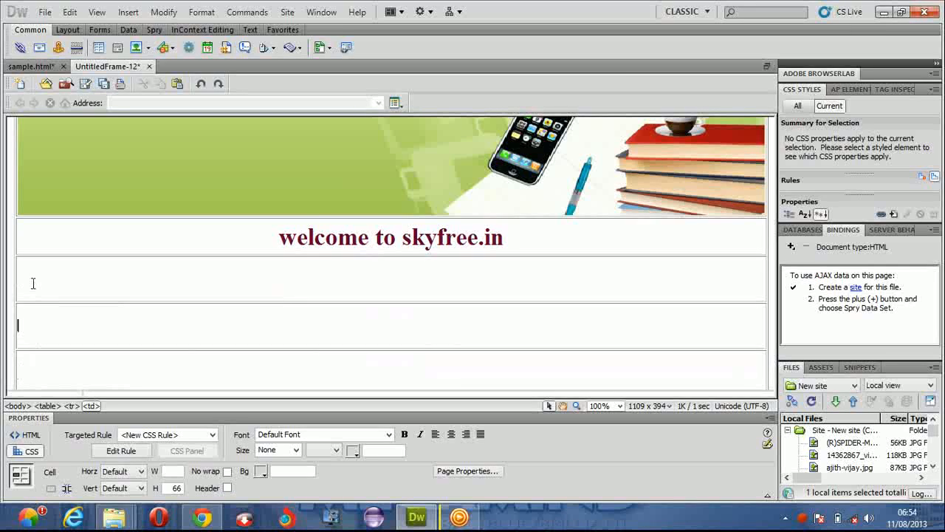
left_click(34, 319)
left_click(27, 385)
left_click(43, 286)
Reduce the height of the empty row directly below the welcome heading to 62
left_click_drag(237, 303, 238, 298)
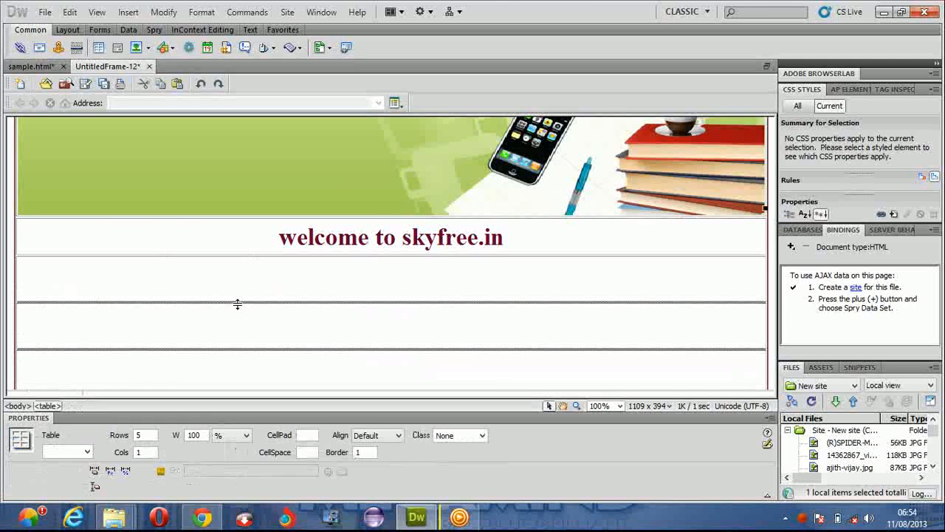
left_click(169, 278)
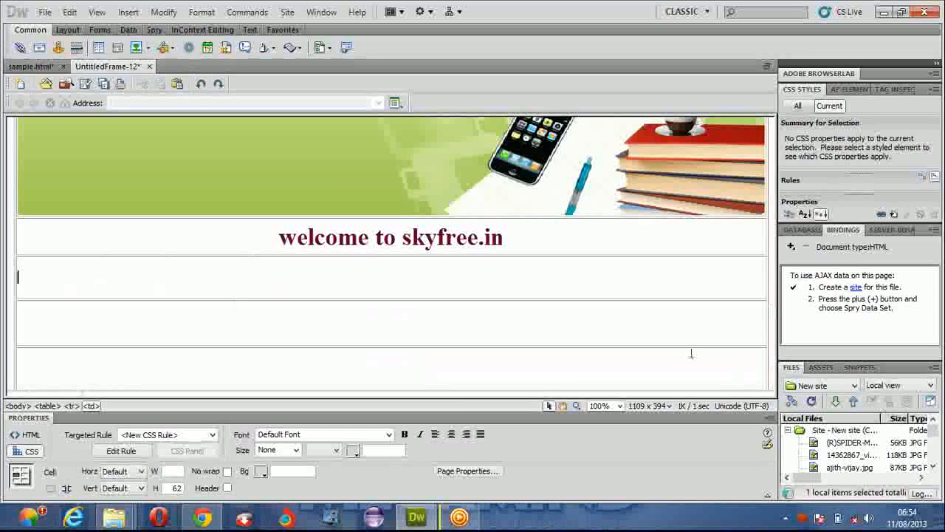
Enter the footer text "copywright @ 2013" in the last row of the table
left_click(441, 382)
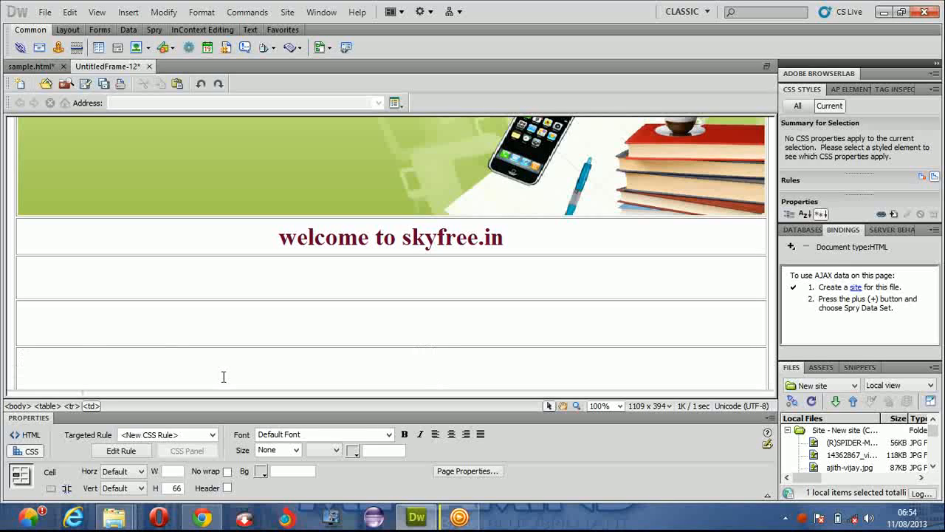
type("copy")
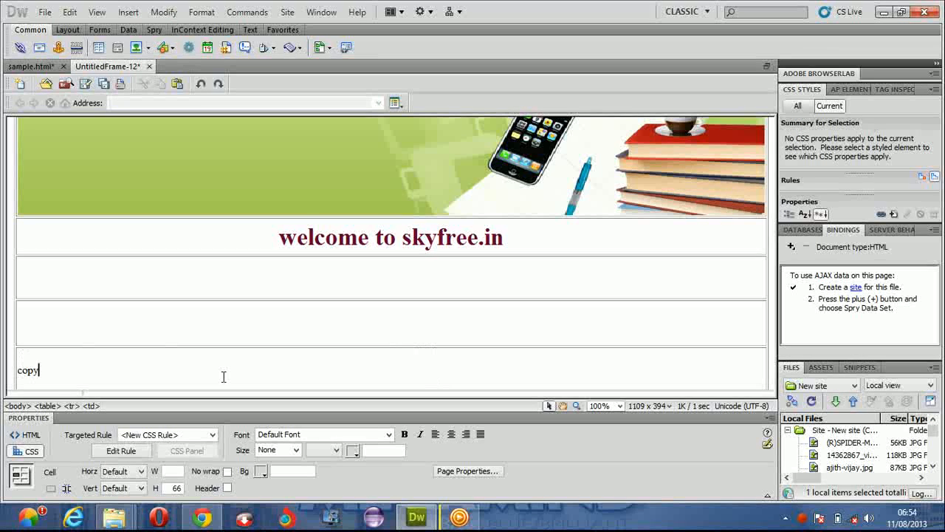
key("BackSpace")
key("BackSpace")
key("BackSpace")
key("BackSpace")
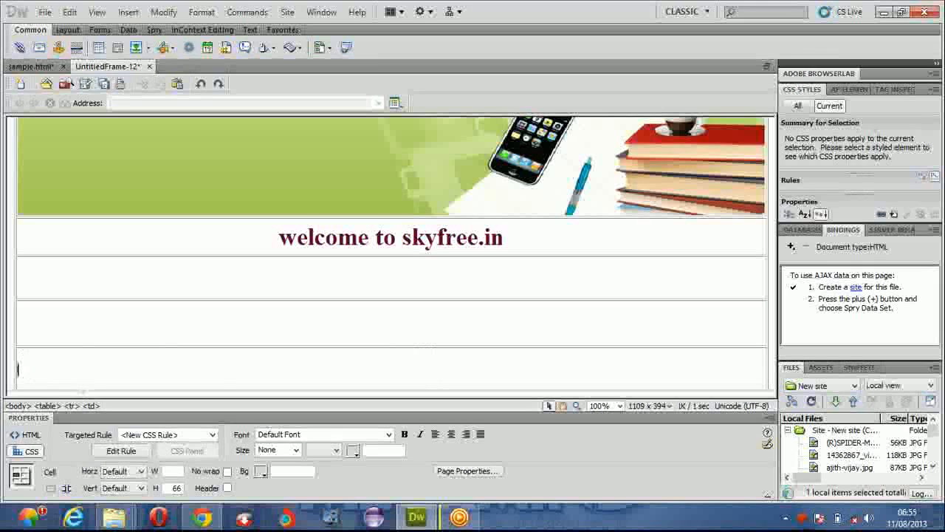
type("co")
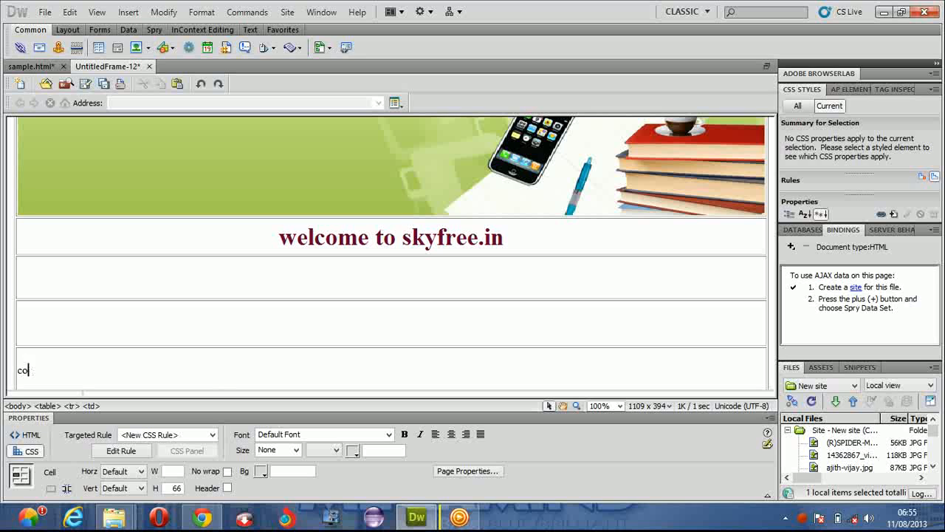
type("ypwrit")
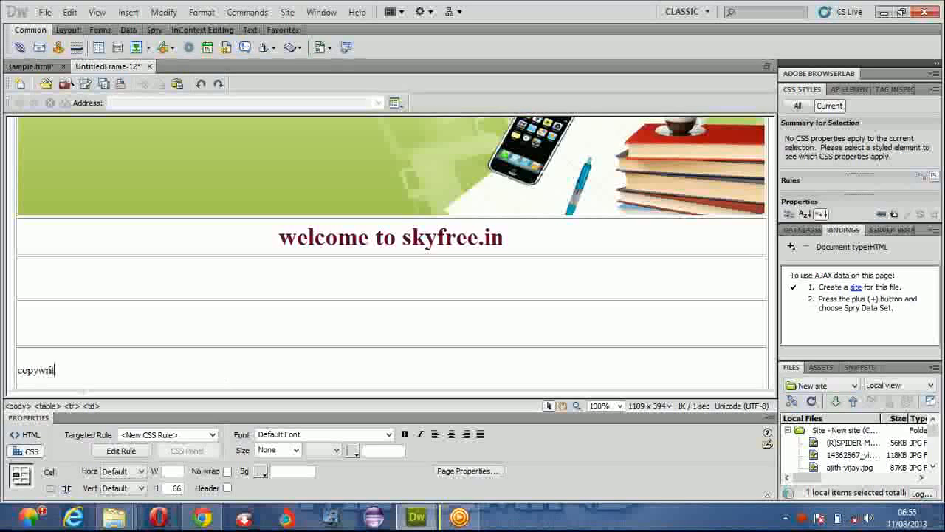
key("BackSpace")
type("ght")
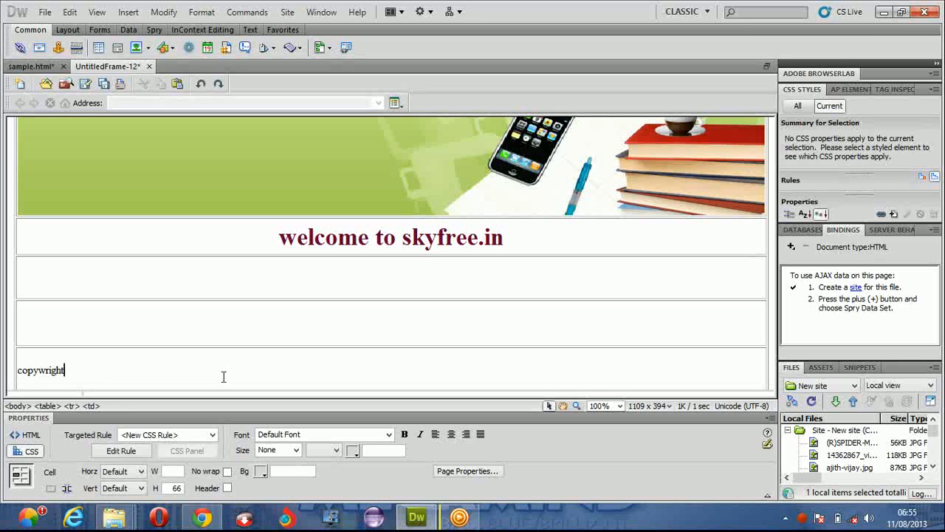
type("ght @ 2013")
Add a second footer paragraph reading "Web Designed by:" followed by the designer's name
key("Return")
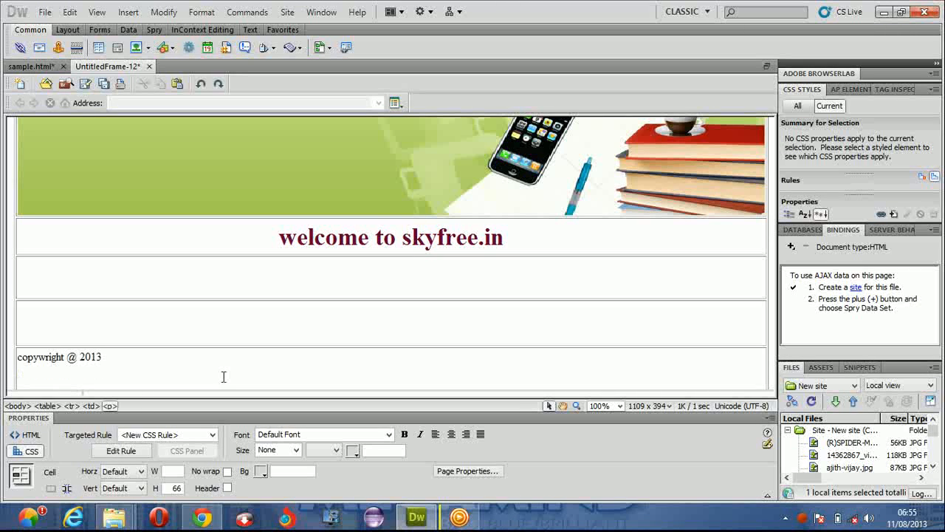
type("d")
key("BackSpace")
type("Web De")
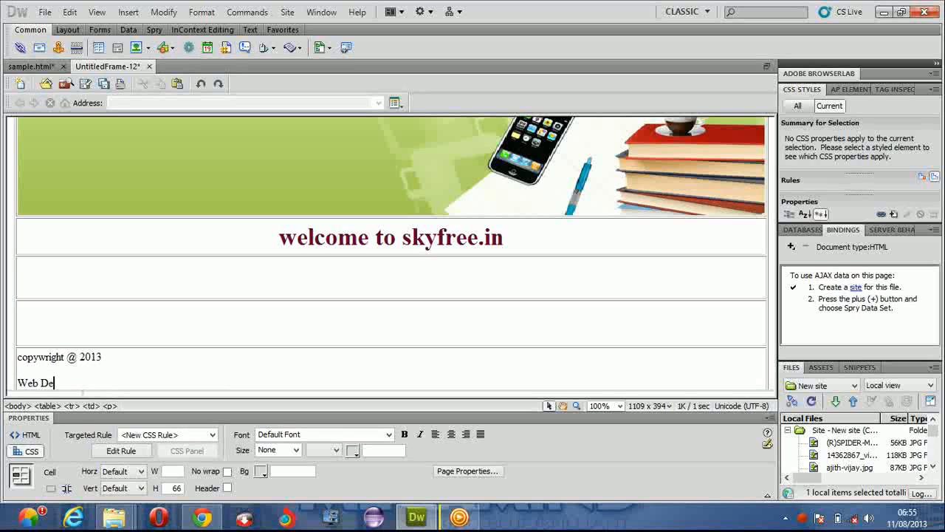
type("signed by: seenu wap")
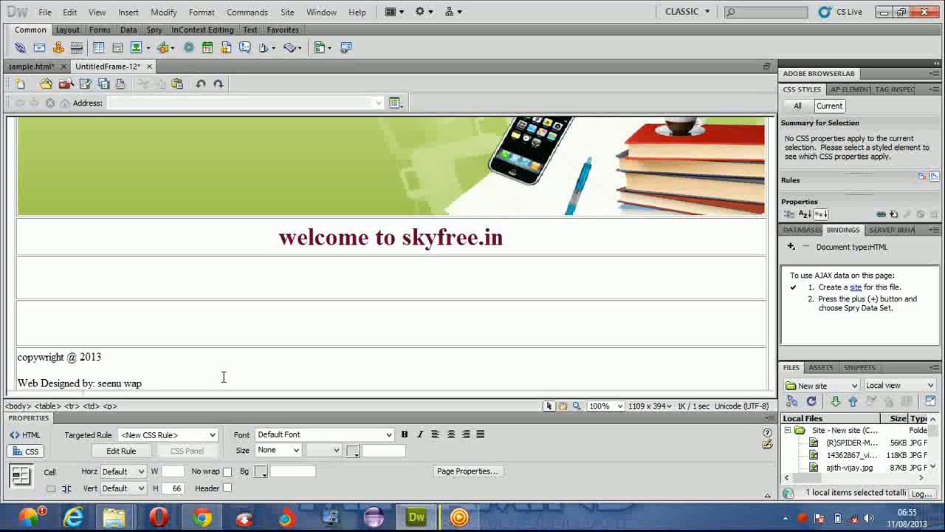
Center both footer lines with a new compound CSS rule for "body p", defined in this document only
left_click_drag(20, 356, 144, 383)
left_click(452, 435)
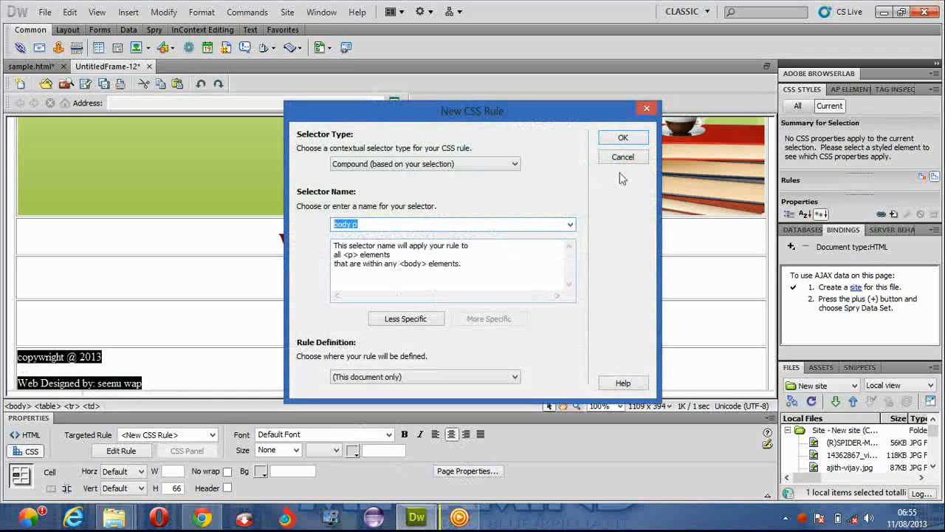
left_click(623, 138)
left_click(466, 367)
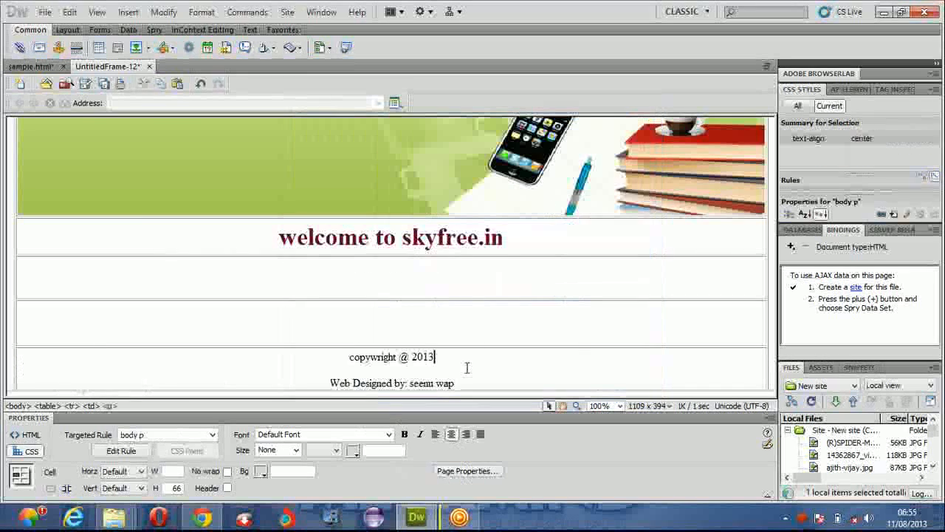
Slightly increase the height of the empty row directly above the footer
left_click_drag(455, 383, 350, 357)
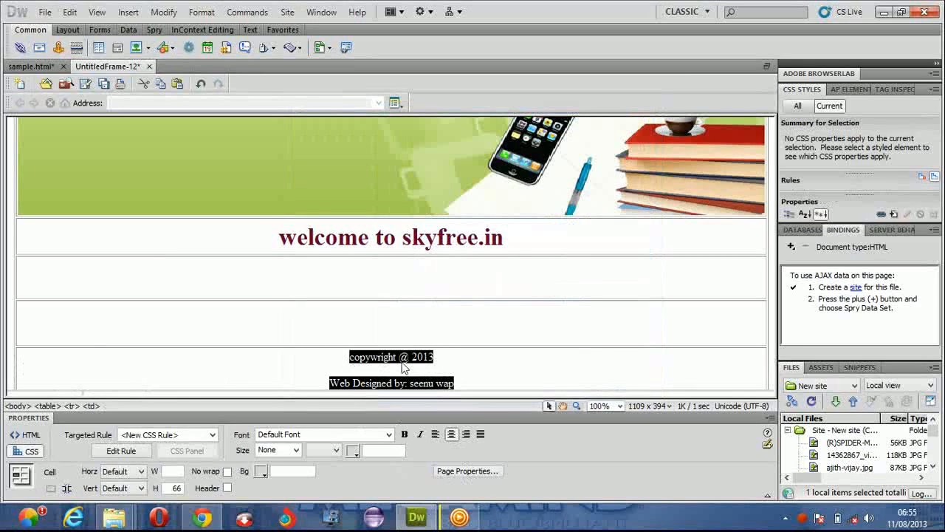
left_click(459, 356)
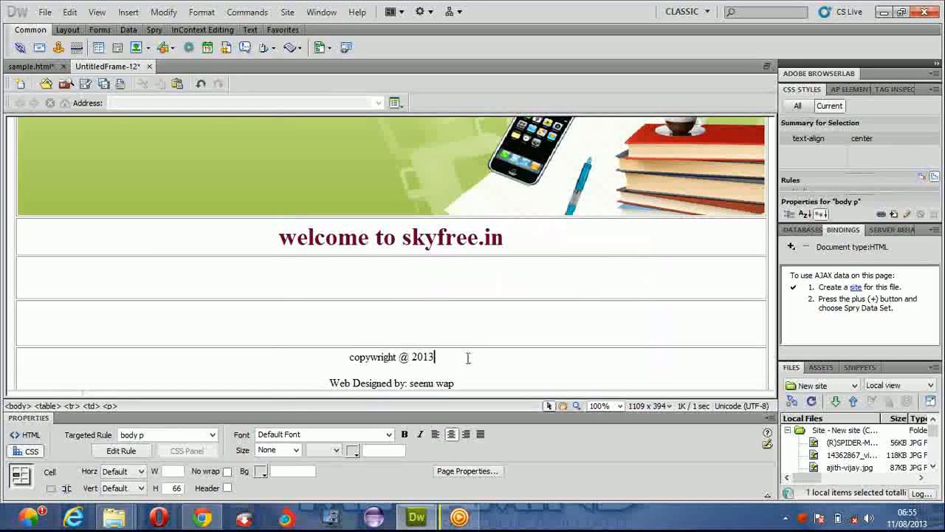
mouse_move(462, 348)
left_mouse_down()
mouse_move(463, 357)
mouse_move(473, 353)
left_mouse_up()
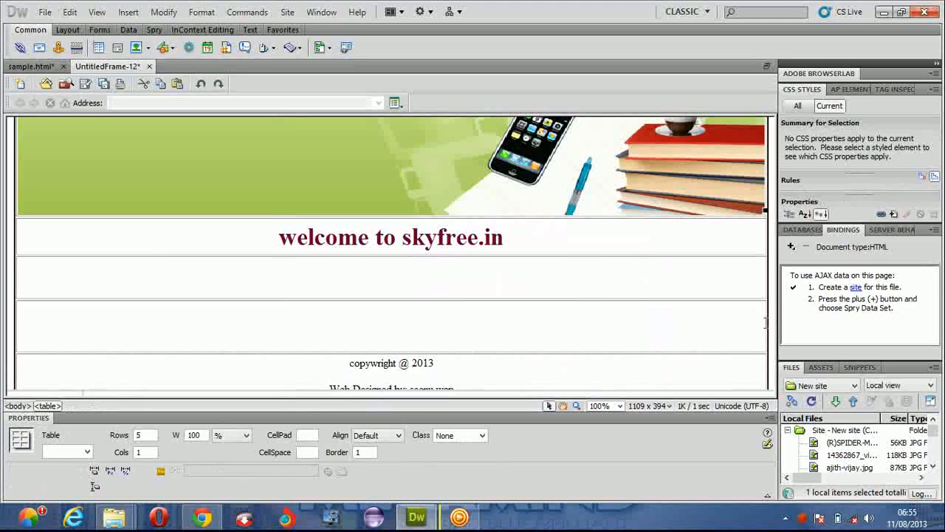
Set the footer cell's background color to light yellow, #FFFF99
left_click(494, 378)
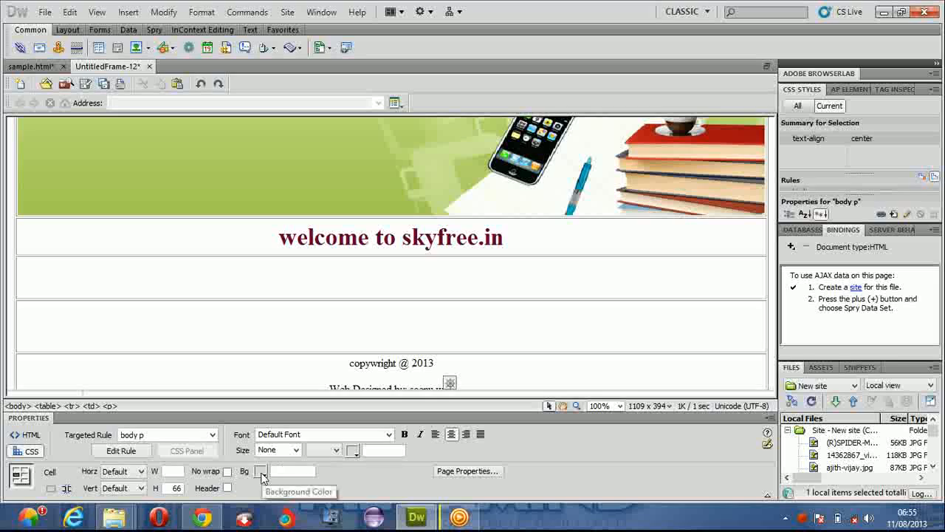
left_click(262, 473)
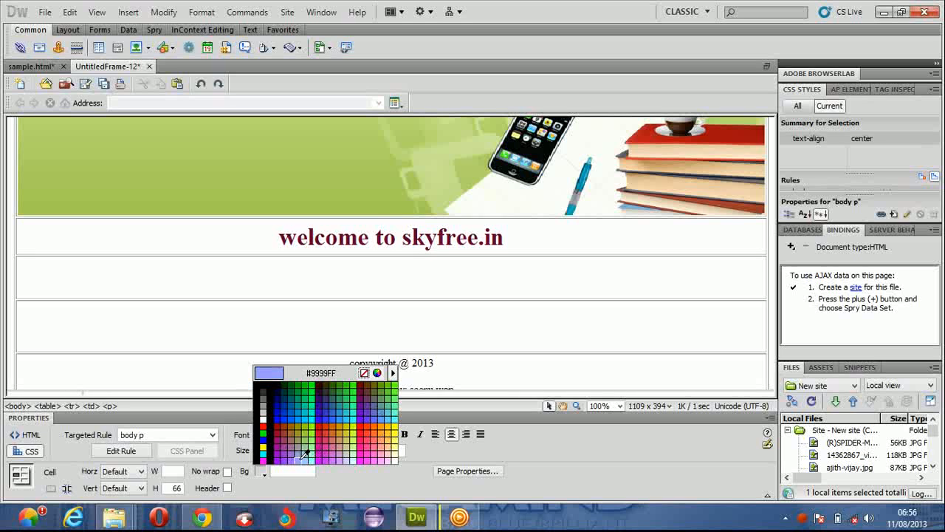
left_click(399, 445)
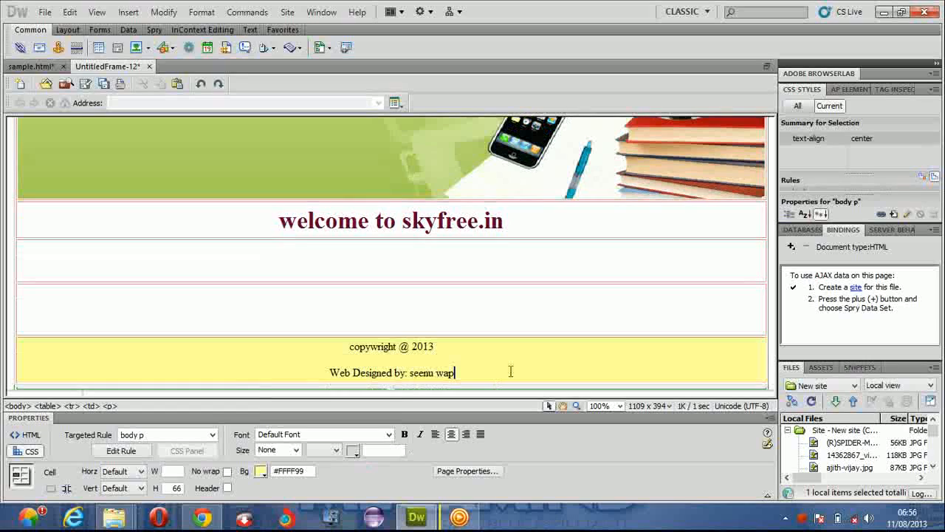
Set the text color of both footer lines to dark blue, #003, using the compound rule "body p" in this document only
left_click_drag(445, 349, 344, 356)
left_click_drag(456, 372, 348, 346)
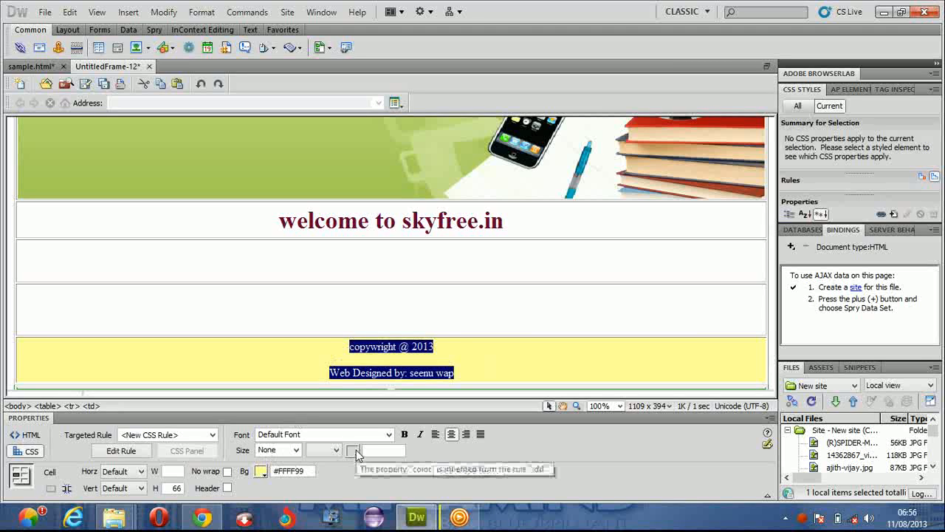
left_click(296, 450)
left_click(352, 451)
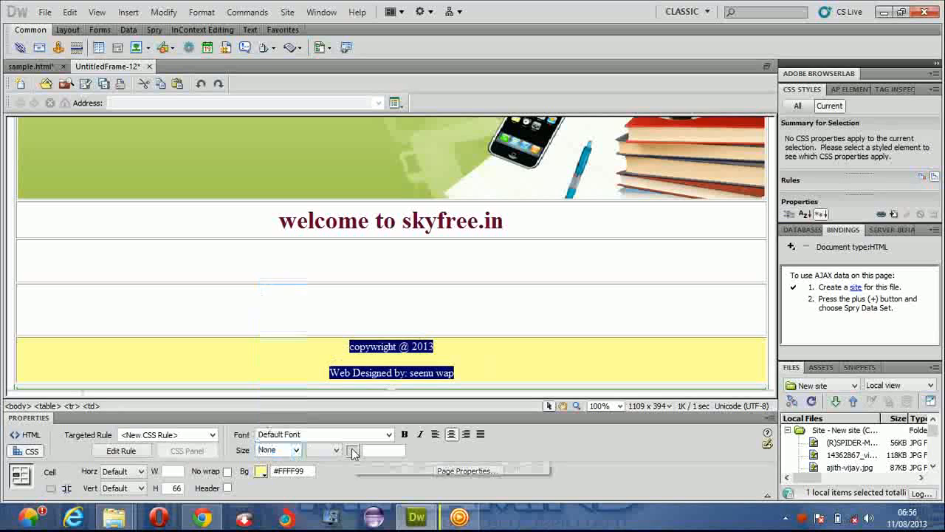
left_click(354, 450)
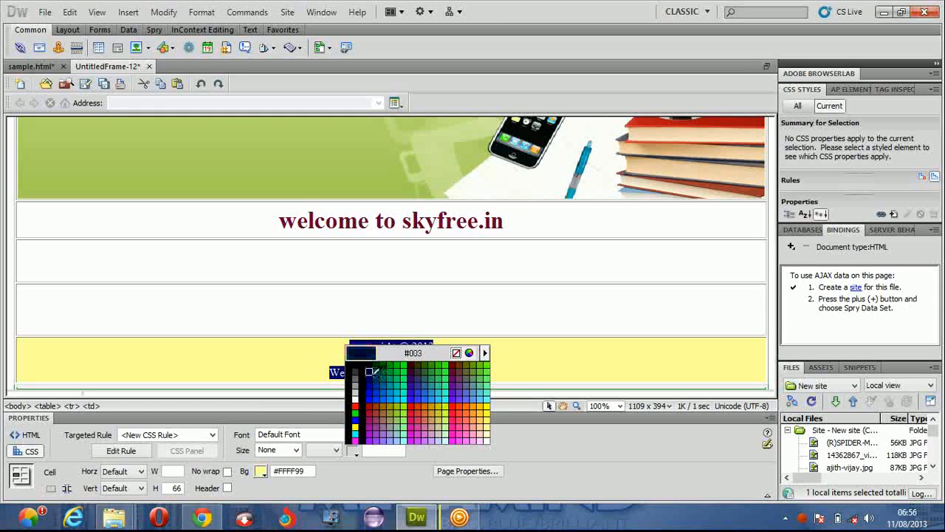
left_click(370, 371)
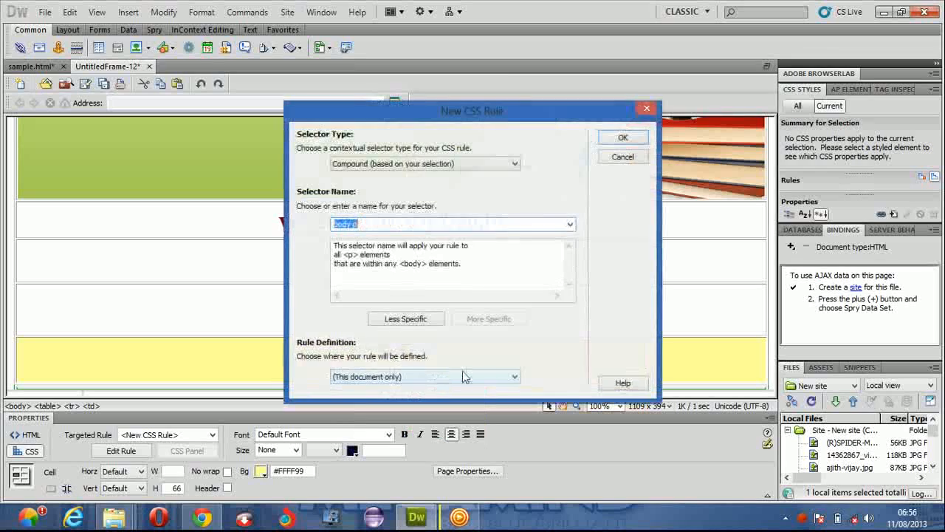
left_click(622, 137)
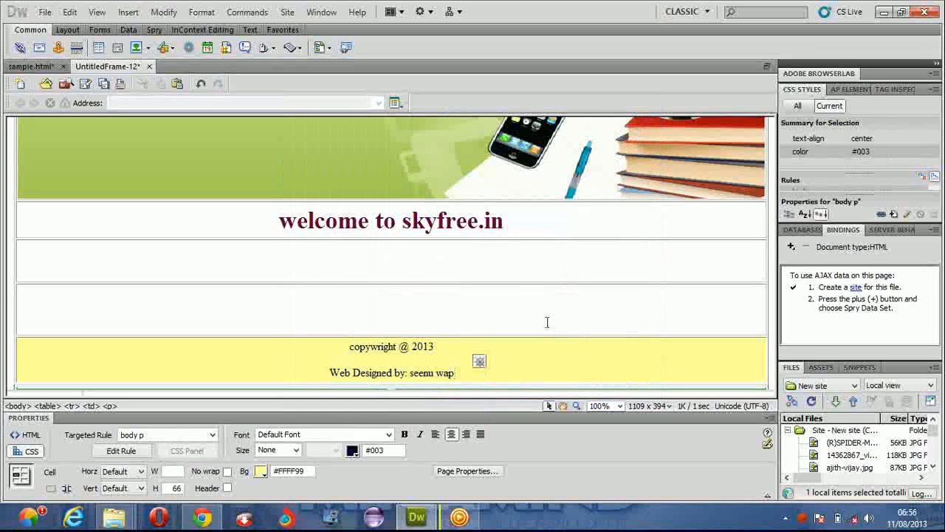
left_click(532, 181)
left_click(461, 361)
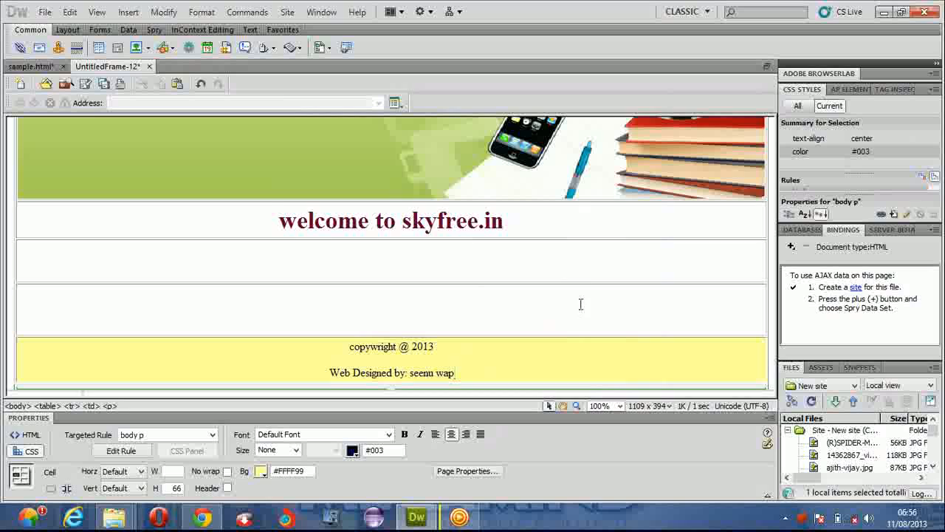
left_click_drag(766, 226, 562, 226)
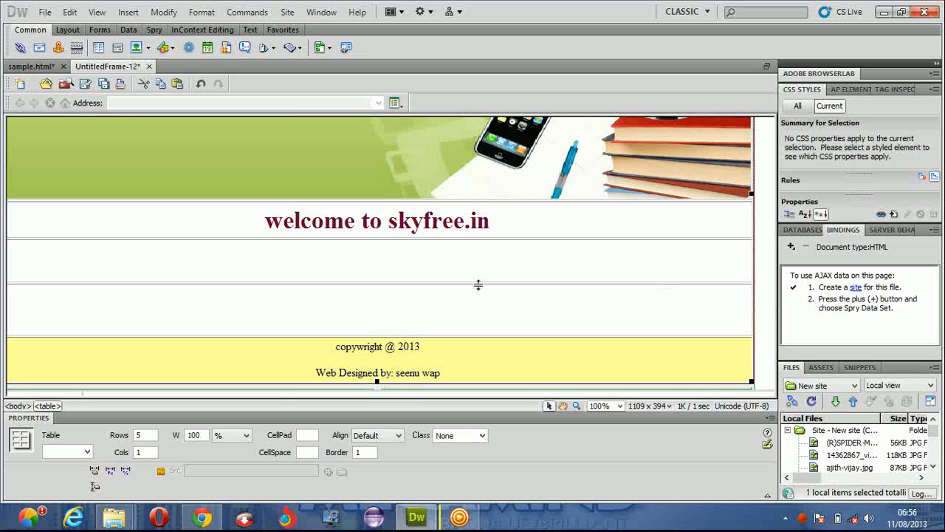
left_click(338, 348)
left_click(337, 179)
left_click(337, 346)
left_click(285, 264)
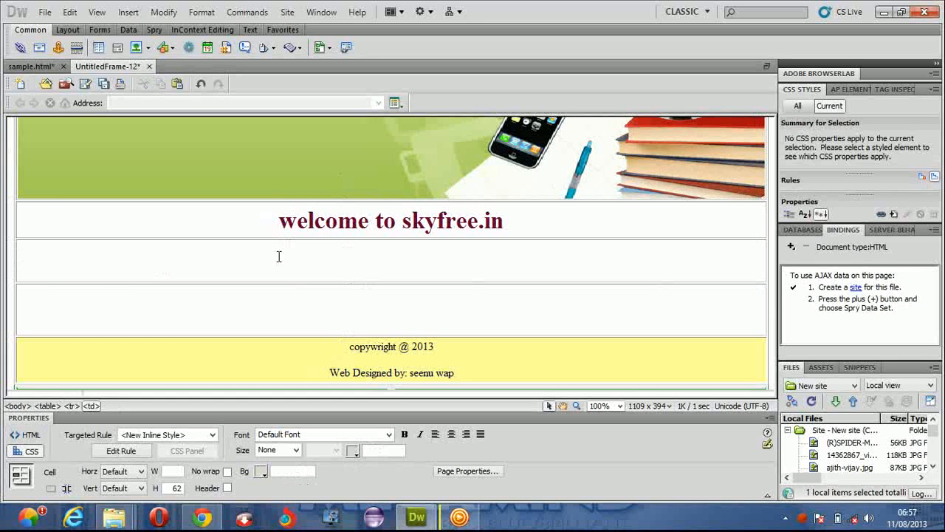
left_click(239, 304)
left_click(274, 368)
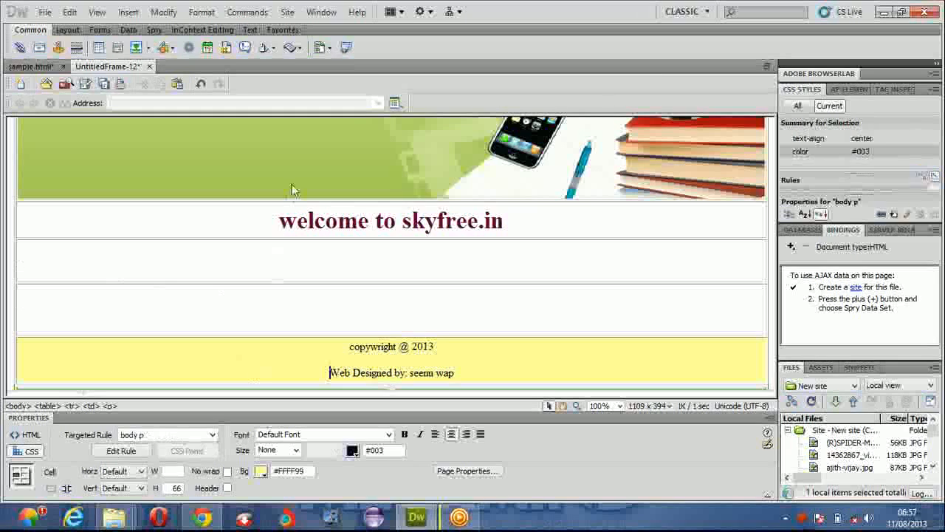
left_click(262, 213)
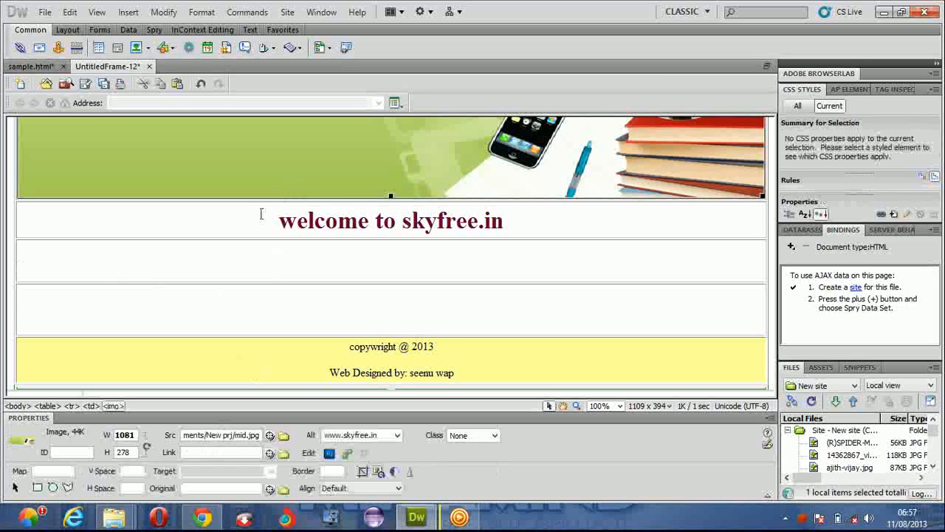
Slightly reduce the height of the row containing the "welcome to skyfree.in" heading
left_click(323, 238)
left_click(308, 254)
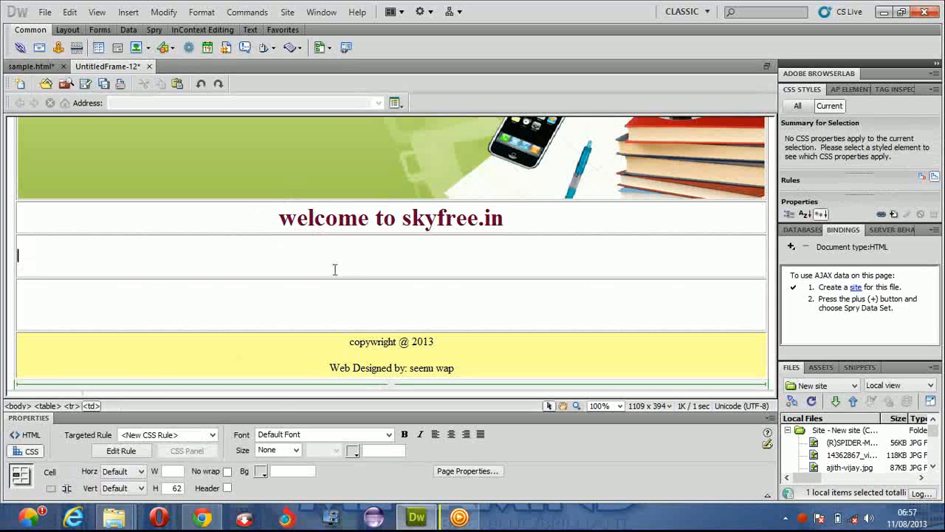
Add a new table row below the yellow footer row
left_click(154, 317)
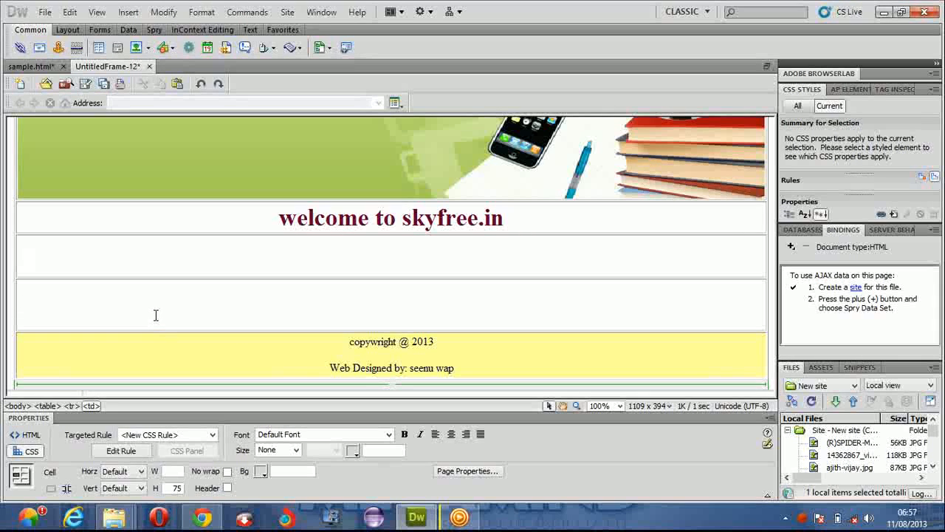
key("Tab")
left_click(184, 306)
key("Tab")
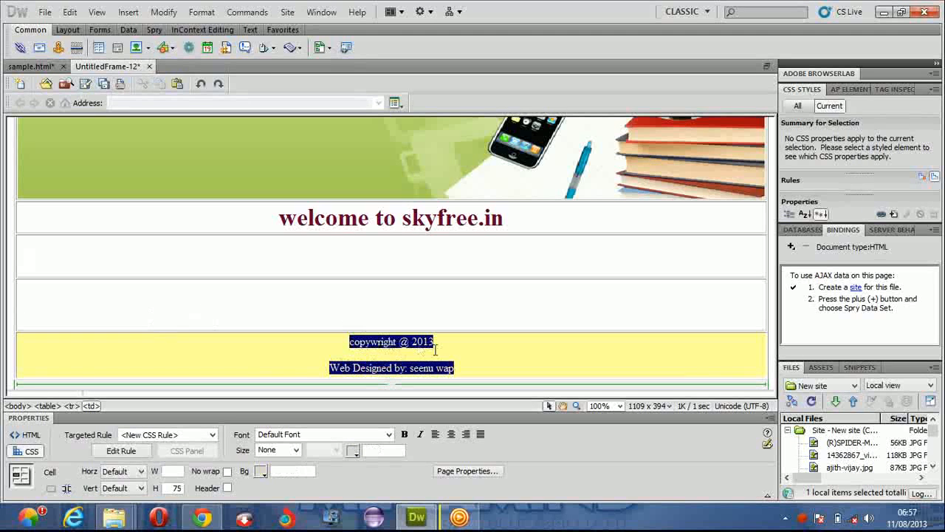
left_click(461, 350)
left_click(234, 290)
left_click(130, 262)
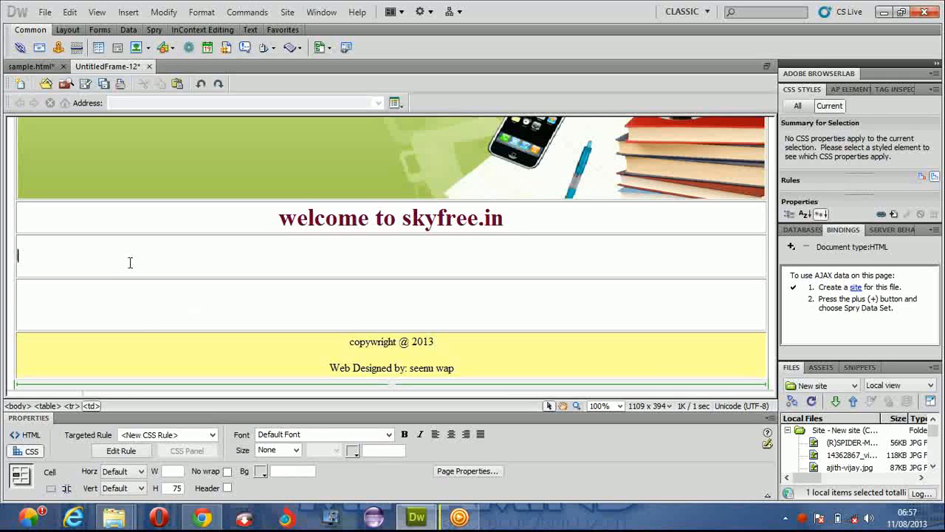
key("Tab")
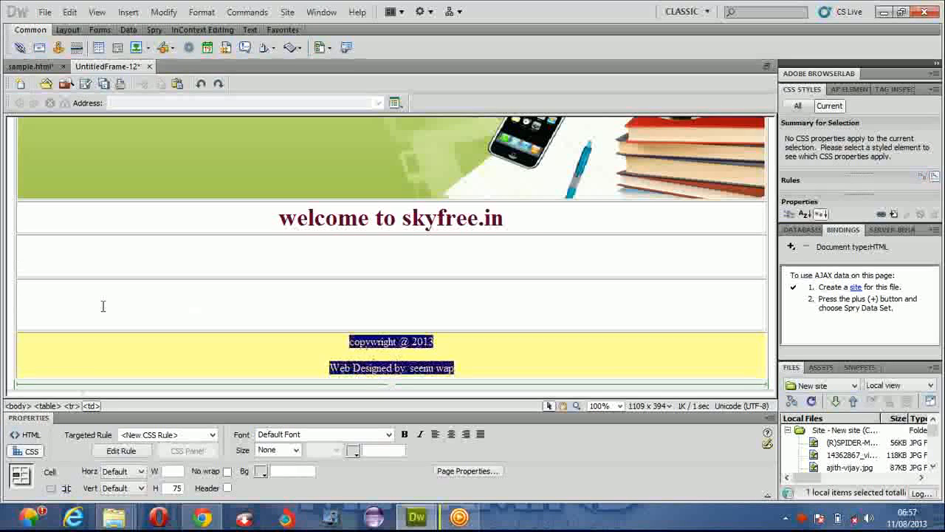
key("Tab")
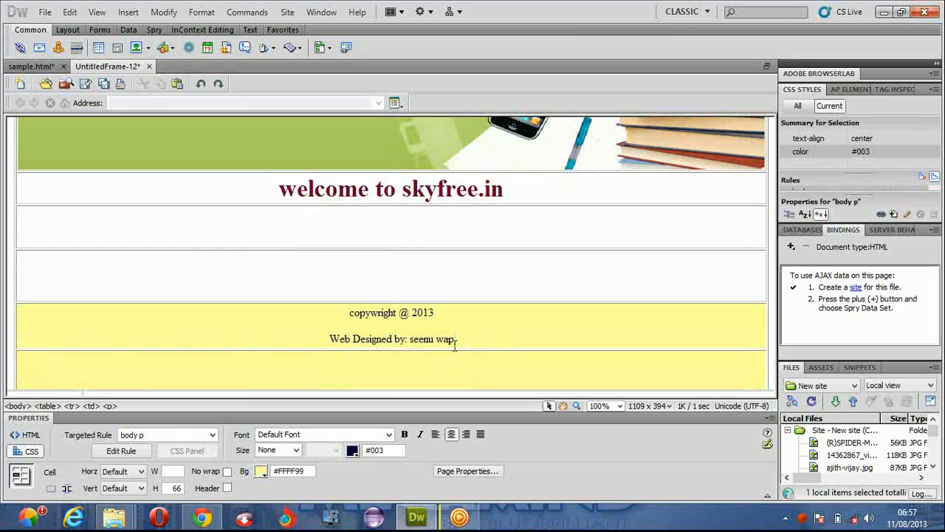
Move the copyright and designer-credit lines from the current footer cell into the new bottom row
left_click_drag(468, 337, 326, 322)
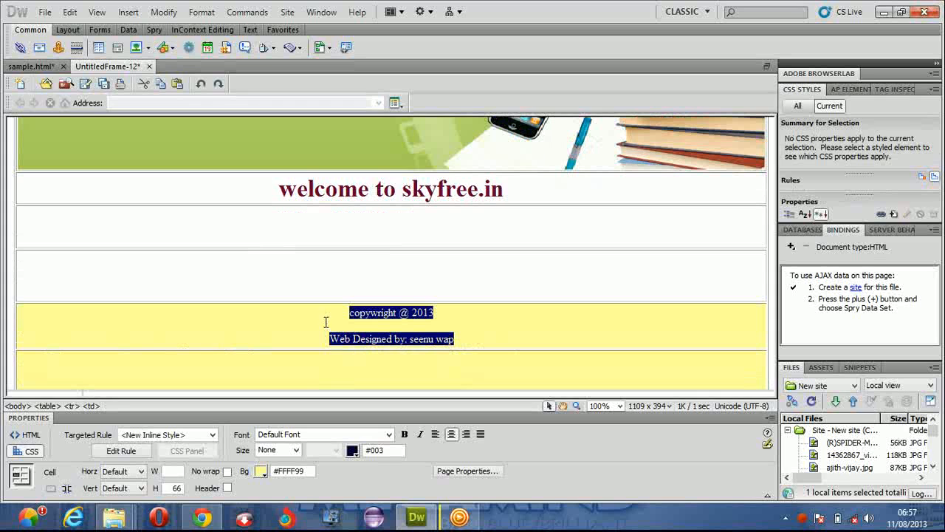
key("Delete")
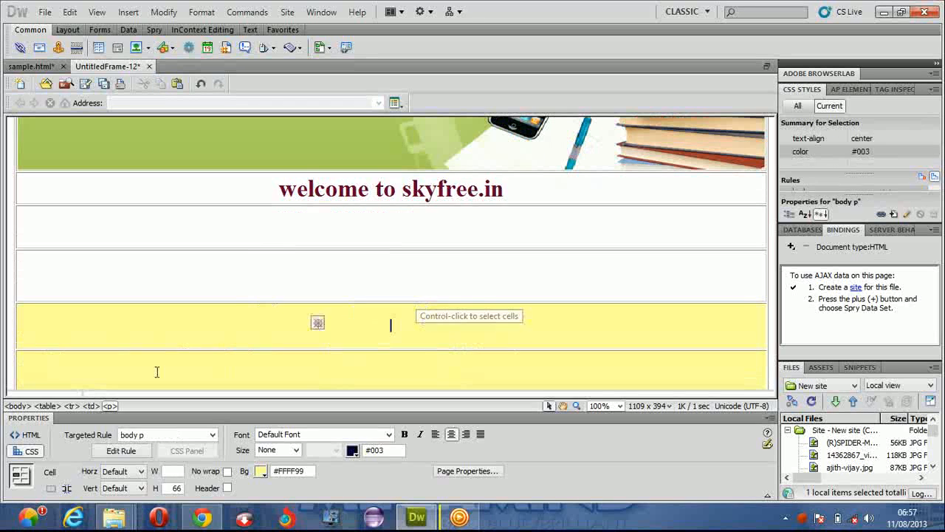
left_click(157, 372)
key("ctrl+z")
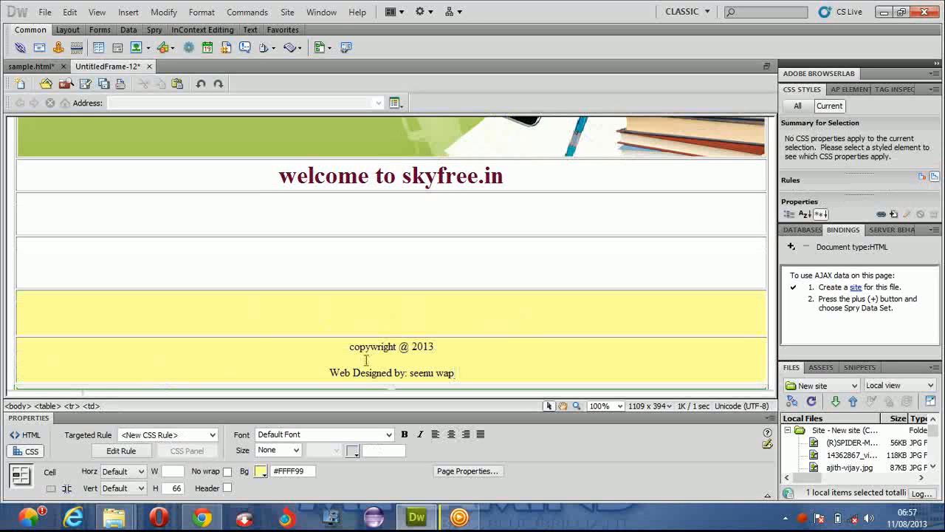
Set the background color of the emptied row above the footer to white, #FFFFFF
left_click(404, 308)
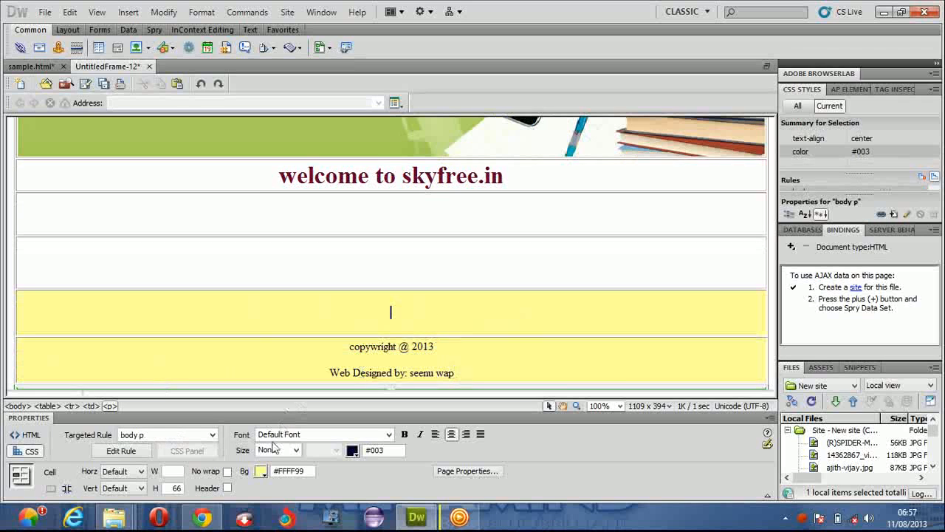
left_click(262, 472)
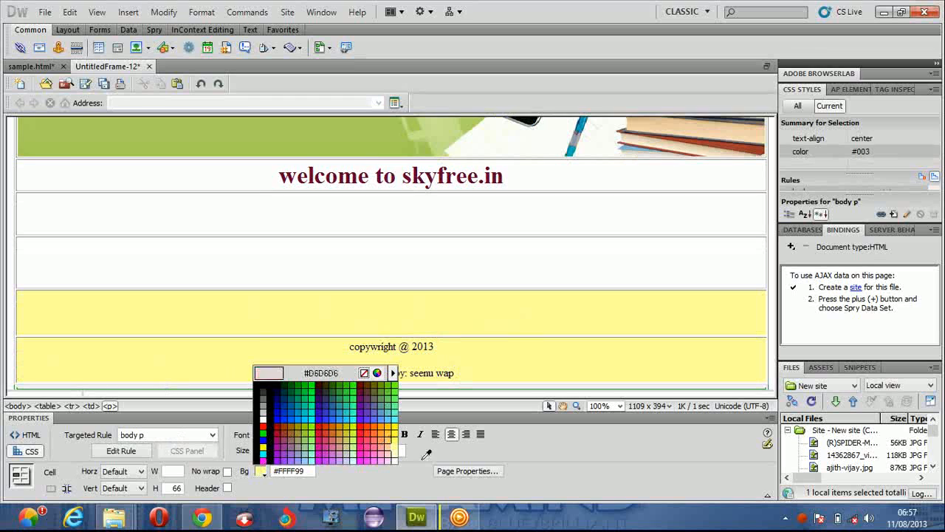
left_click(395, 458)
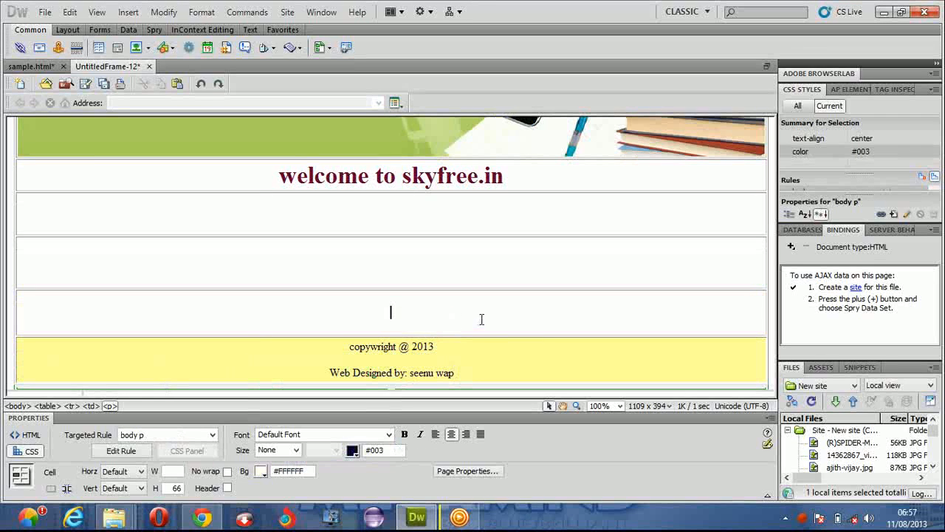
left_click(342, 225)
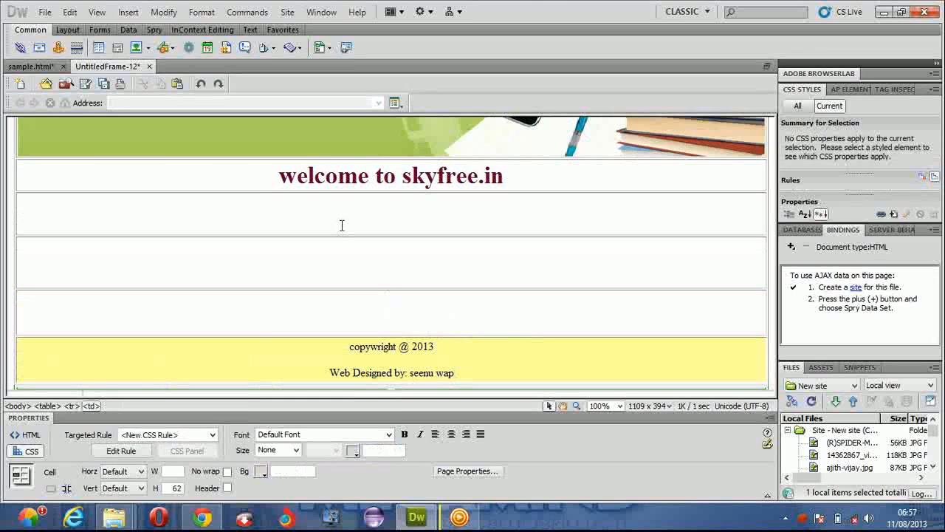
left_click(330, 250)
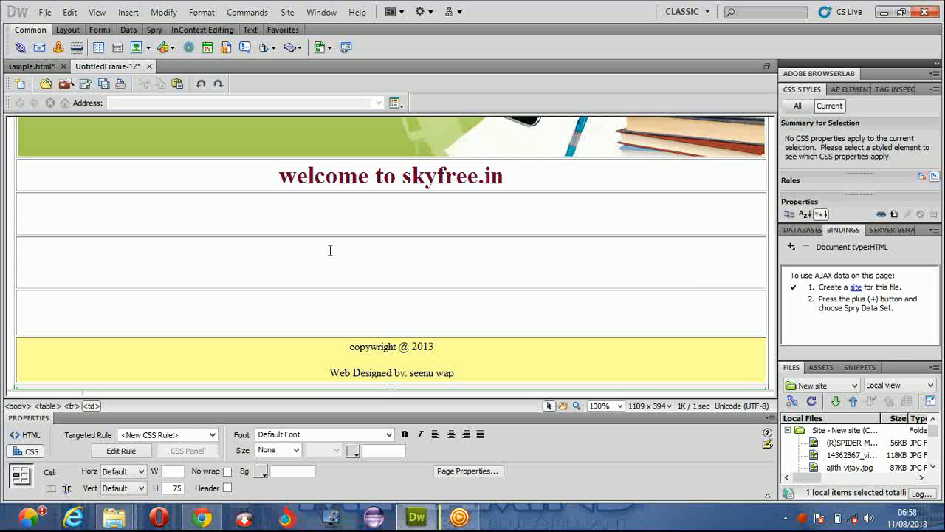
left_click(327, 310)
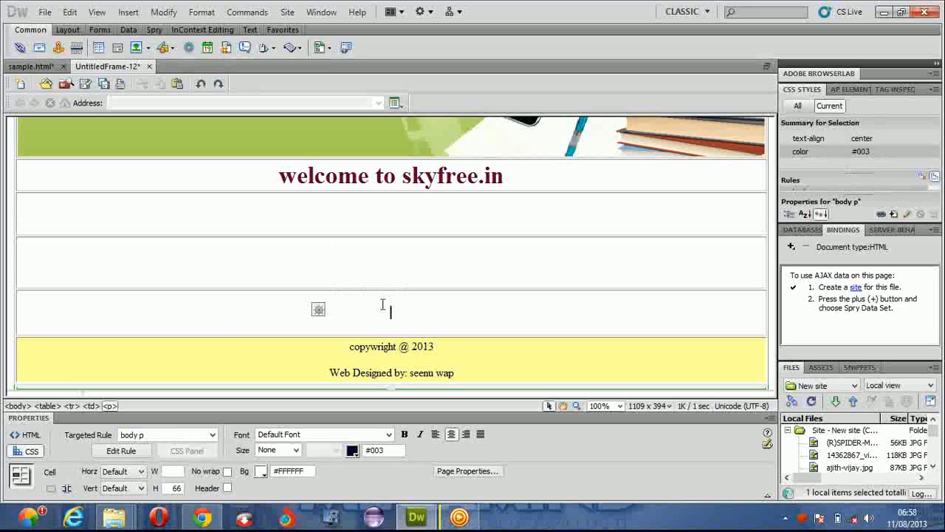
left_click(456, 372)
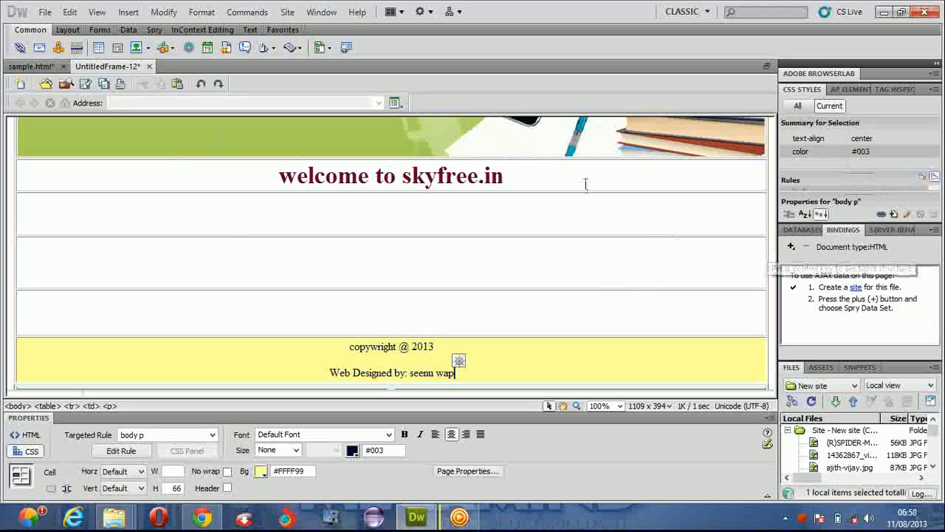
left_click_drag(276, 171, 514, 177)
left_click(512, 216)
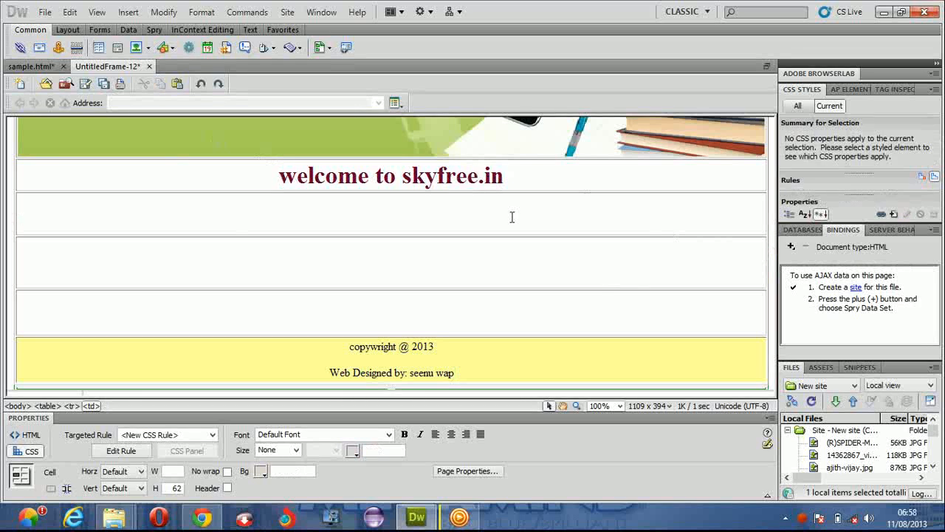